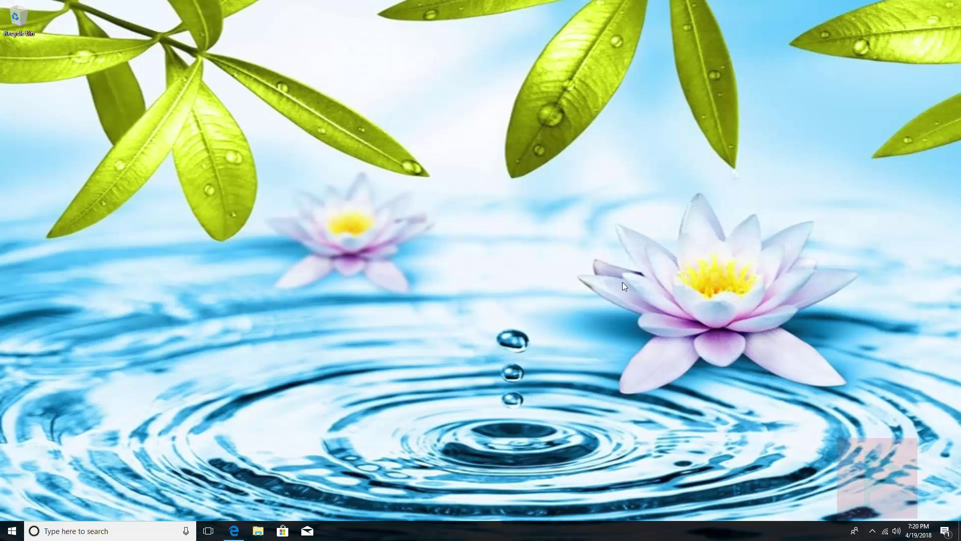
Step: Switch to Edge, open the Firmware 4.55 download page from the SCE Party firmware resources, and close it
click(234, 531)
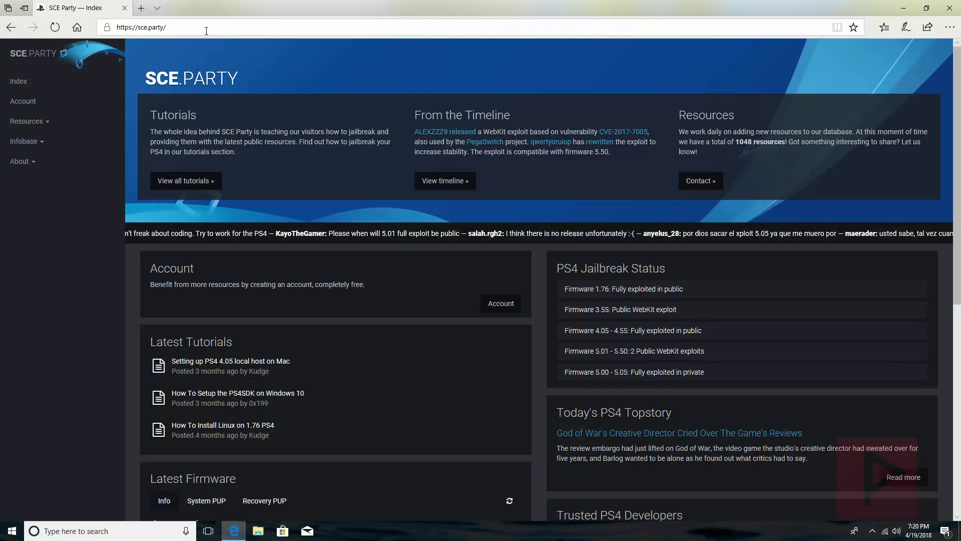
click(45, 122)
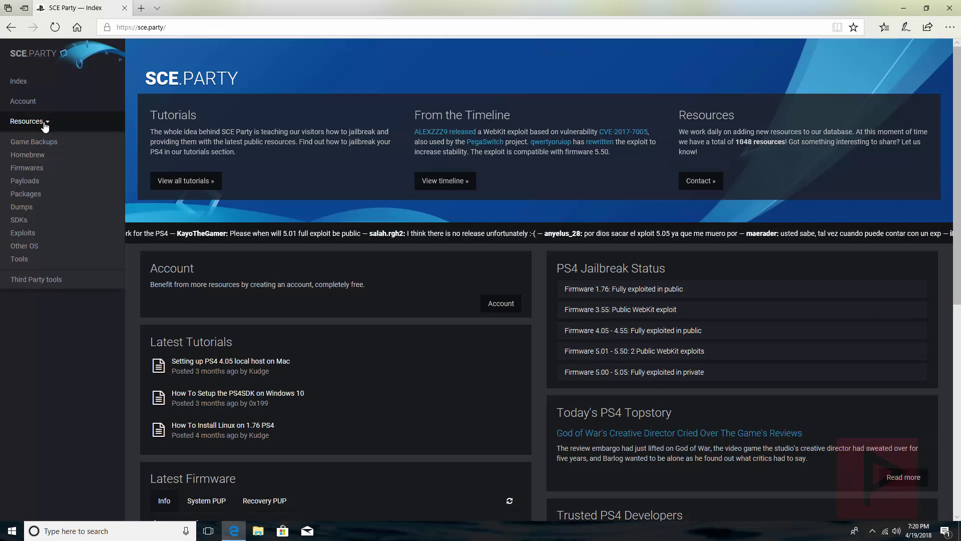
click(42, 169)
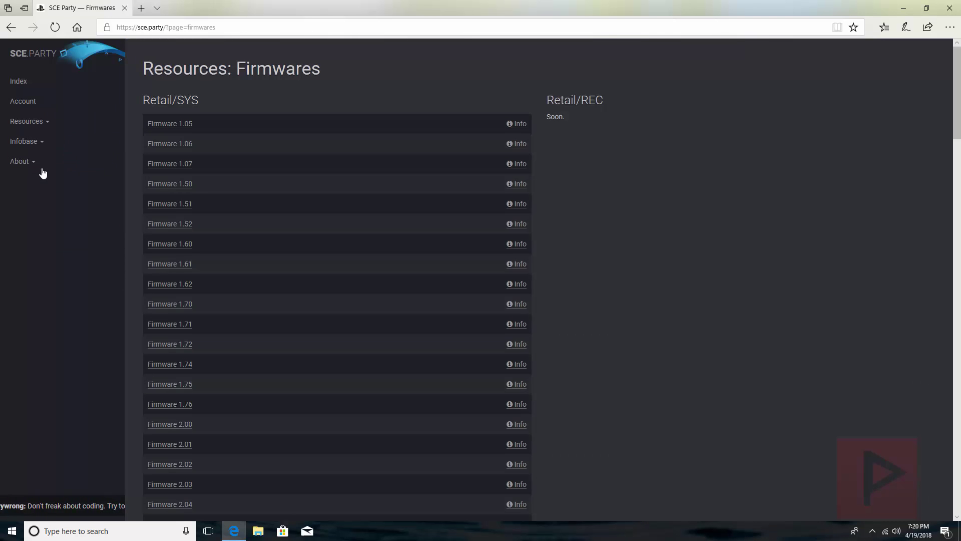
scroll(299, 323, down, 9)
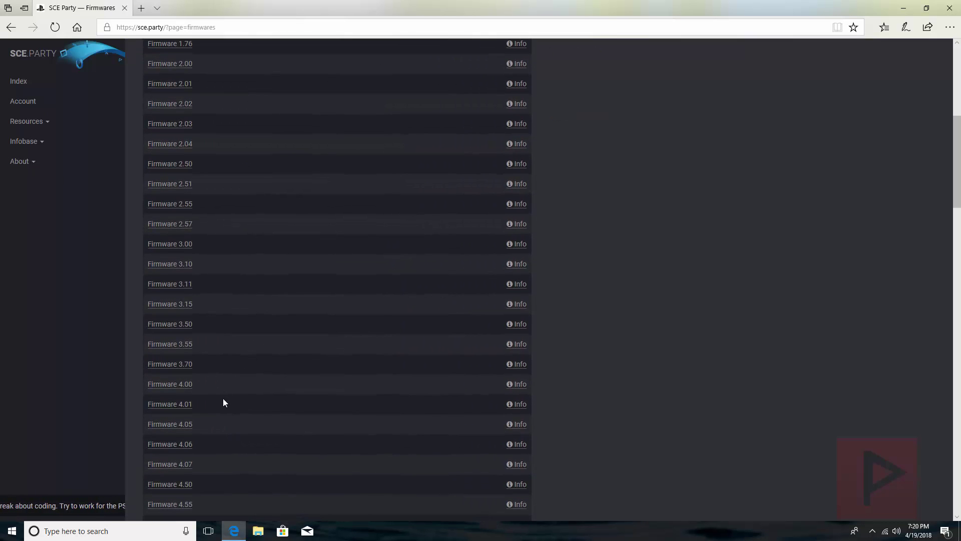
click(185, 434)
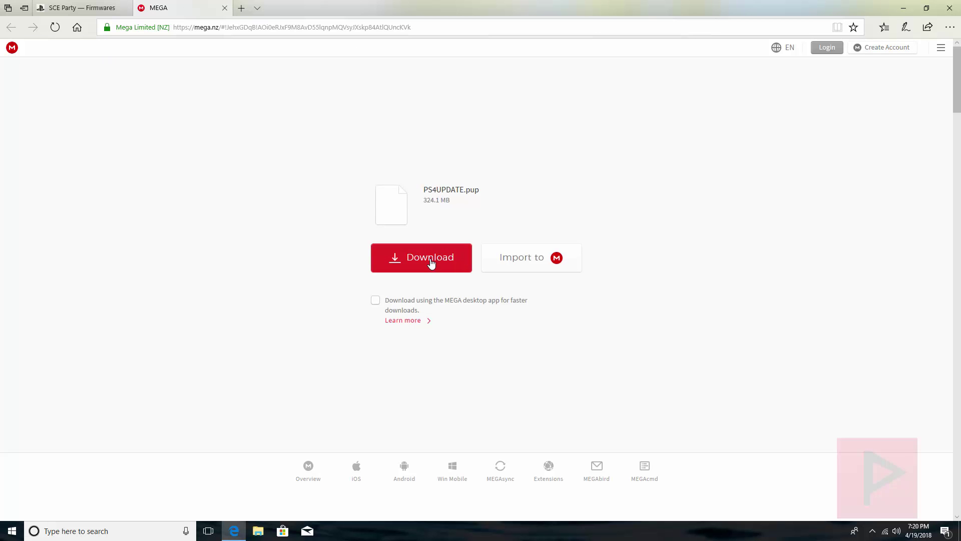
click(225, 8)
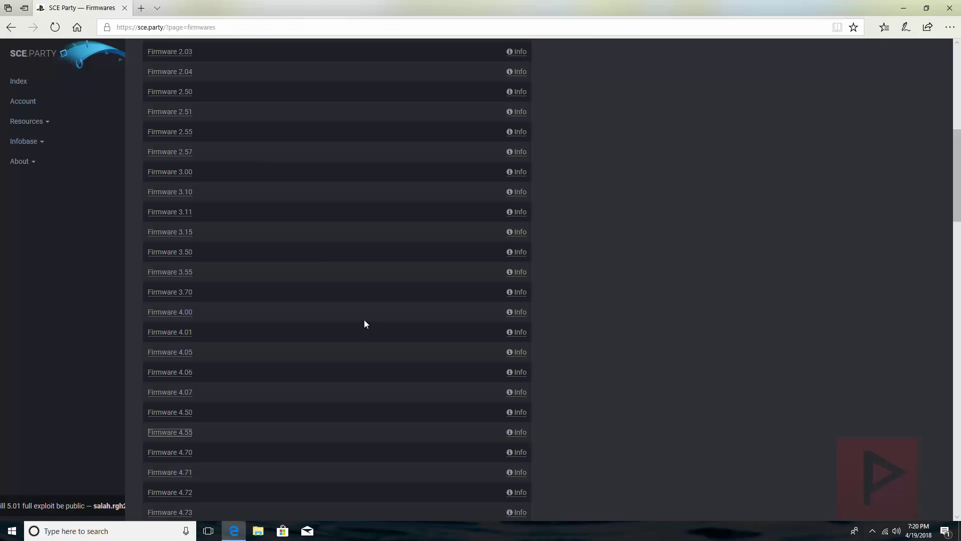
Step: View the info for Firmware 4.55, highlight its MD5 checksum, close the info, and minimize the browser
click(521, 434)
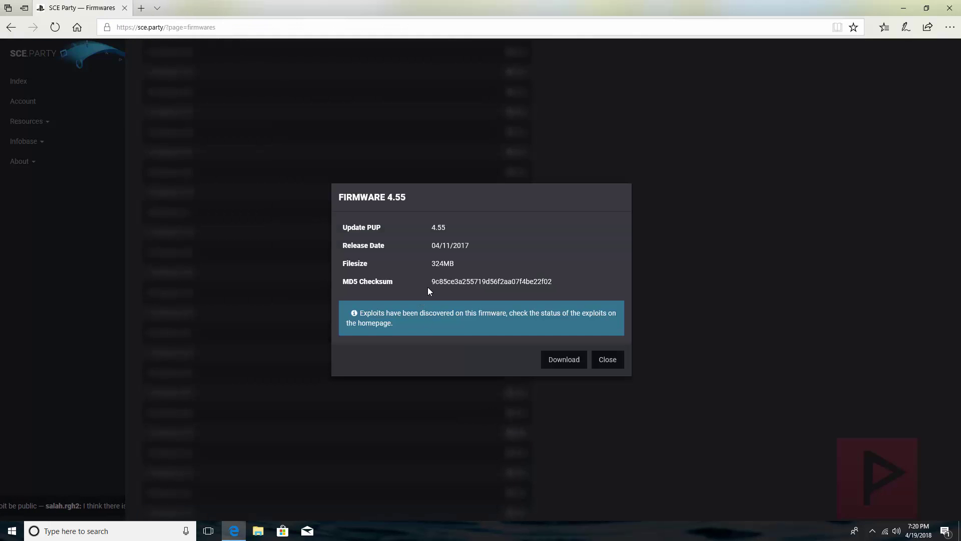
drag(431, 281, 540, 285)
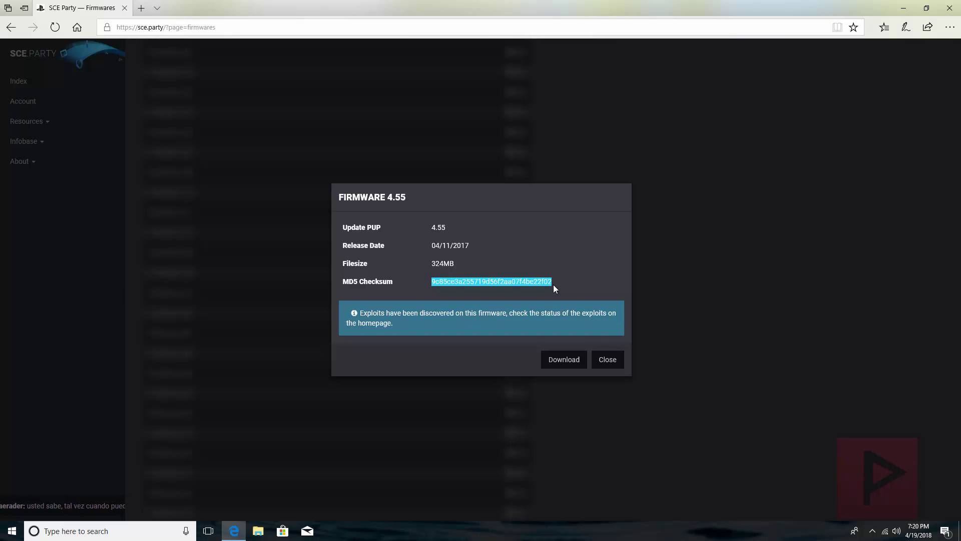
click(621, 361)
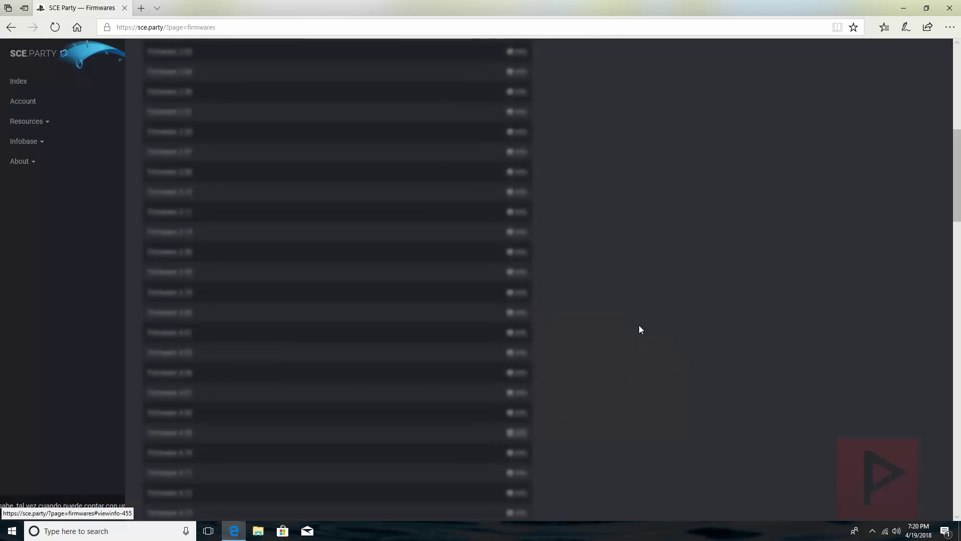
click(904, 8)
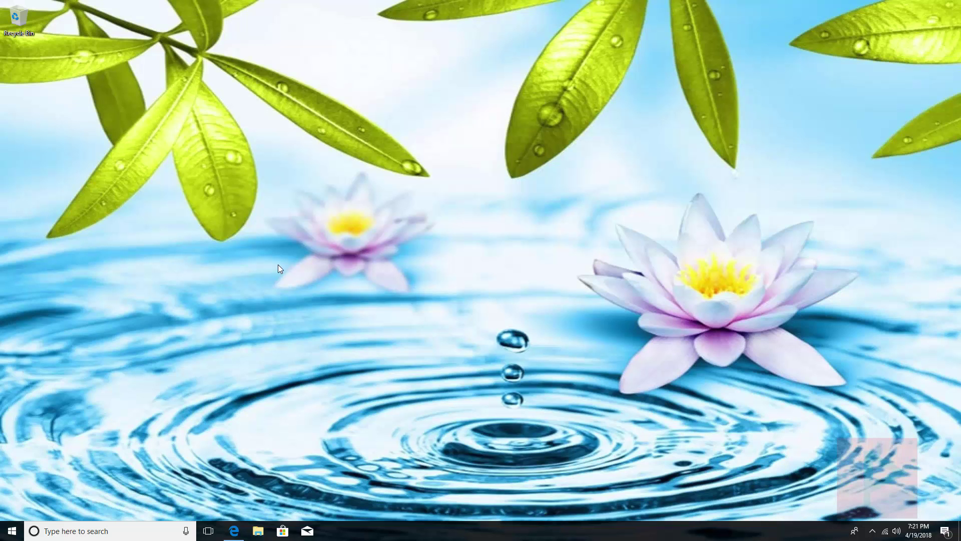
Step: Show the contents of USB DRIVE (F:) in File Explorer
key(super+e)
scroll(348, 293, down, 1)
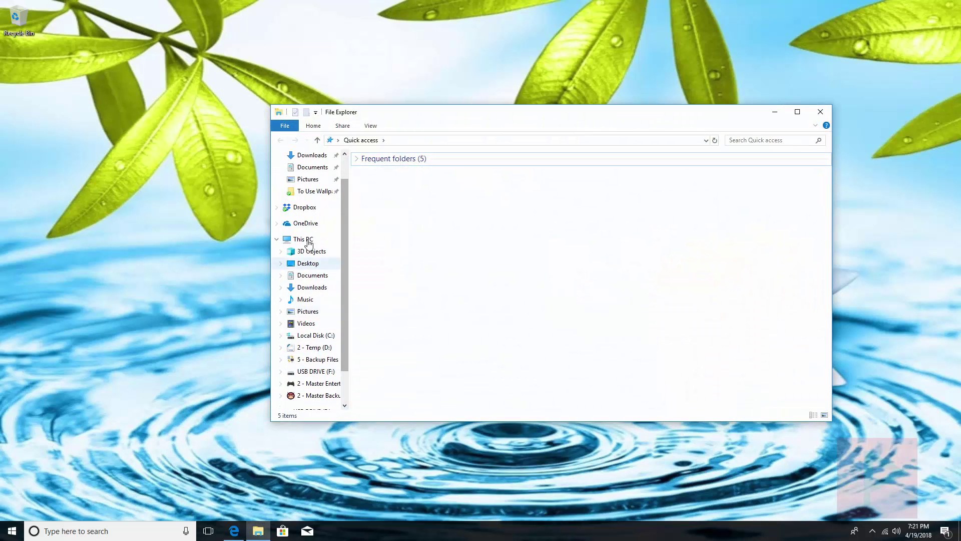
click(316, 372)
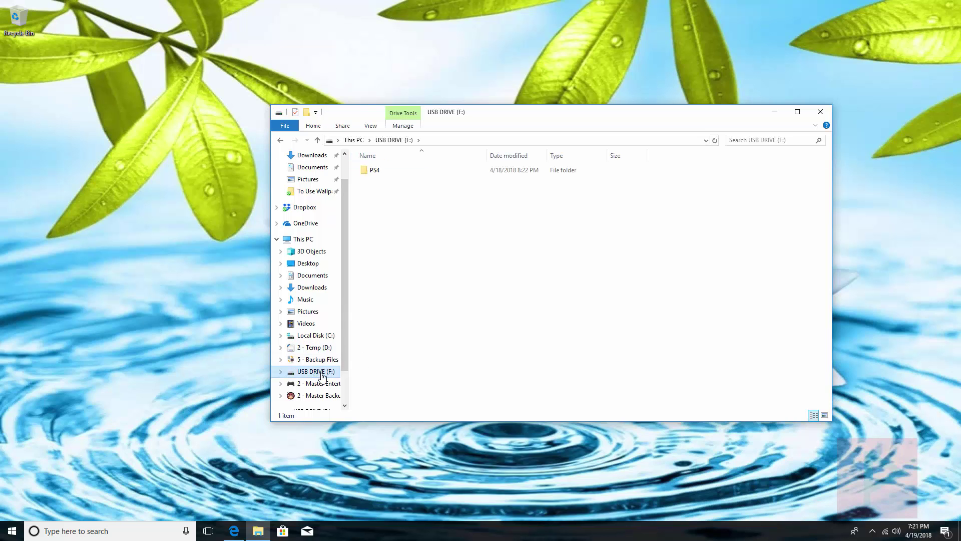
Step: Choose FAT32 (Default) as the file system in the format settings of USB DRIVE (F:), and close them without formatting
right_click(316, 372)
click(350, 285)
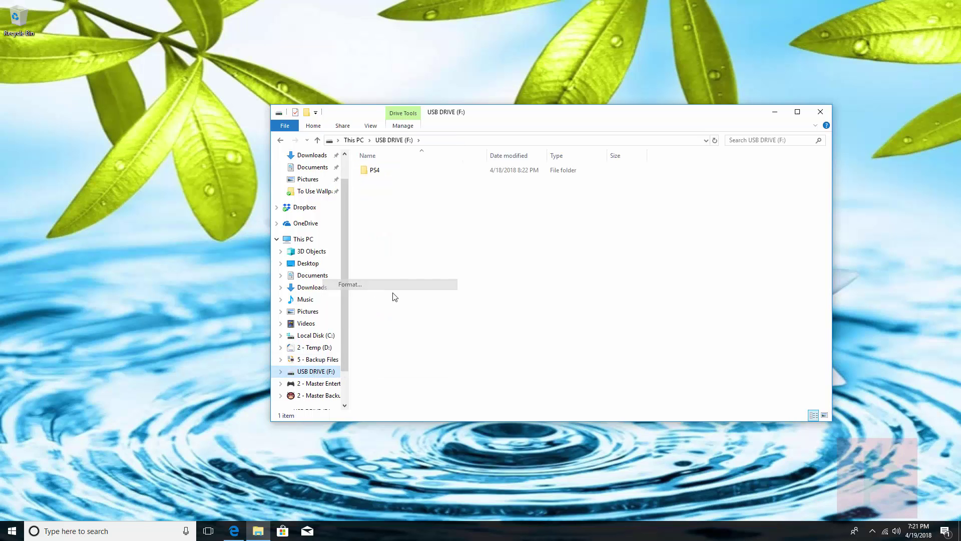
click(379, 263)
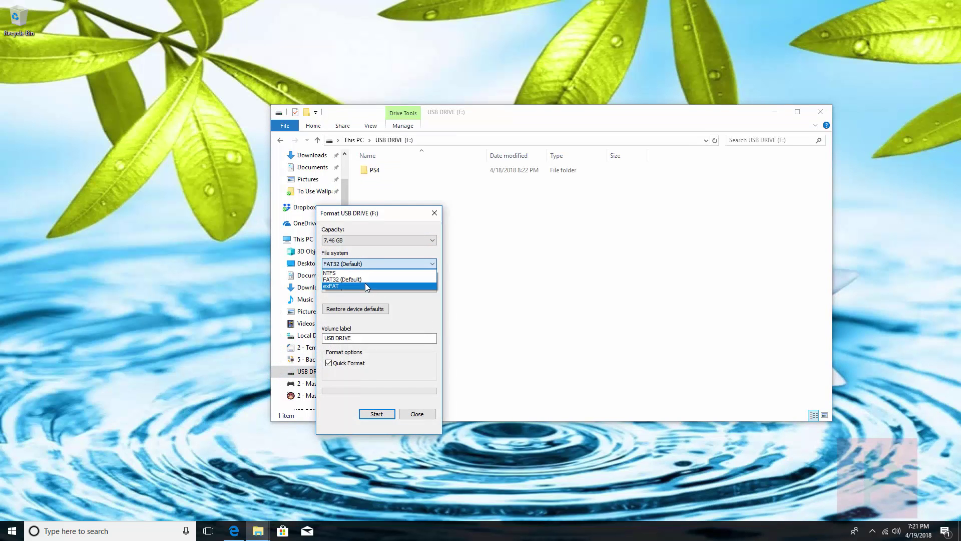
click(359, 280)
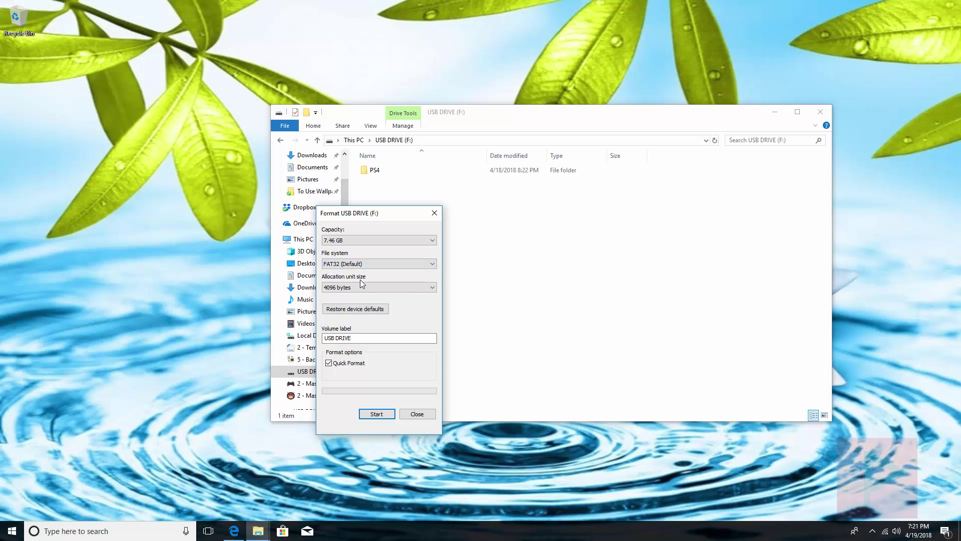
click(417, 413)
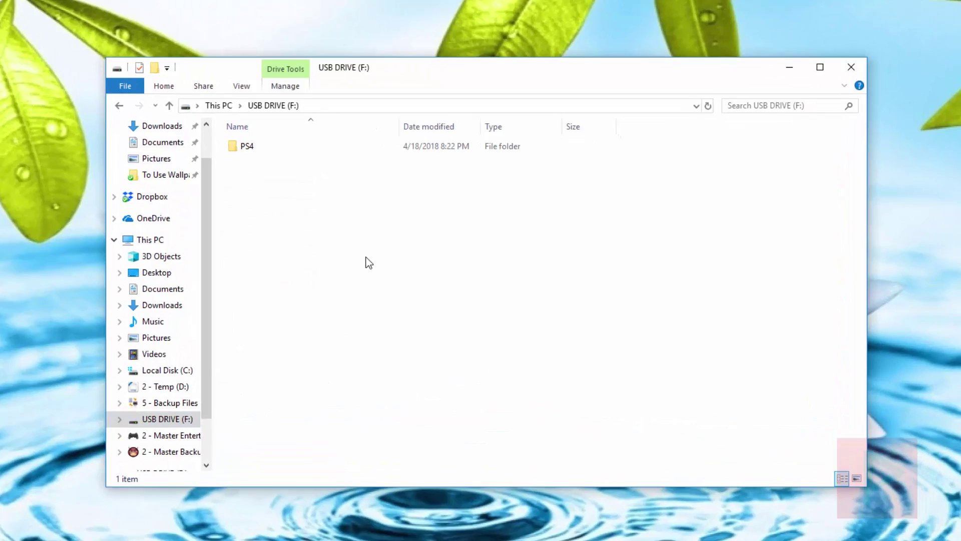
Step: Check the PS4UPDATE.PUP file inside the USB drive's PS4\UPDATE folder and minimize the window
click(240, 146)
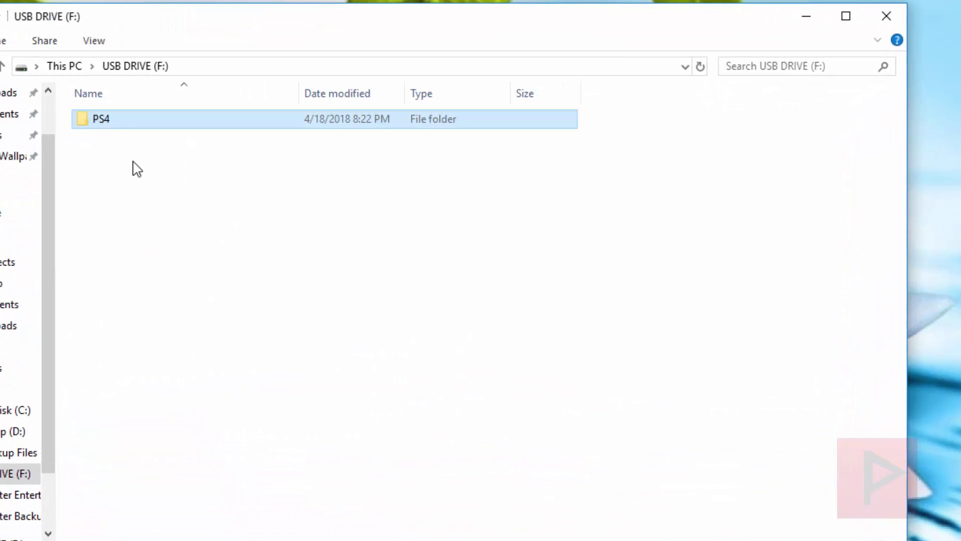
double_click(128, 122)
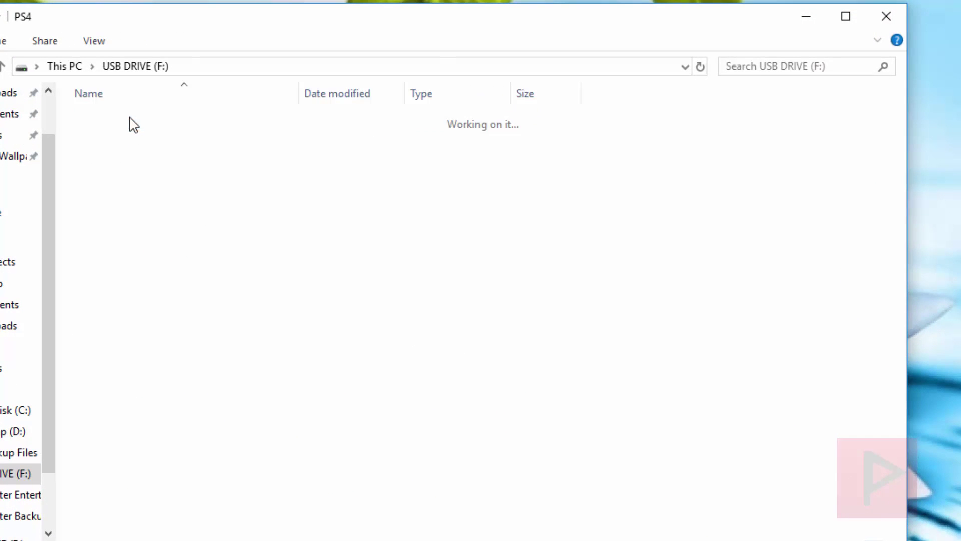
click(135, 125)
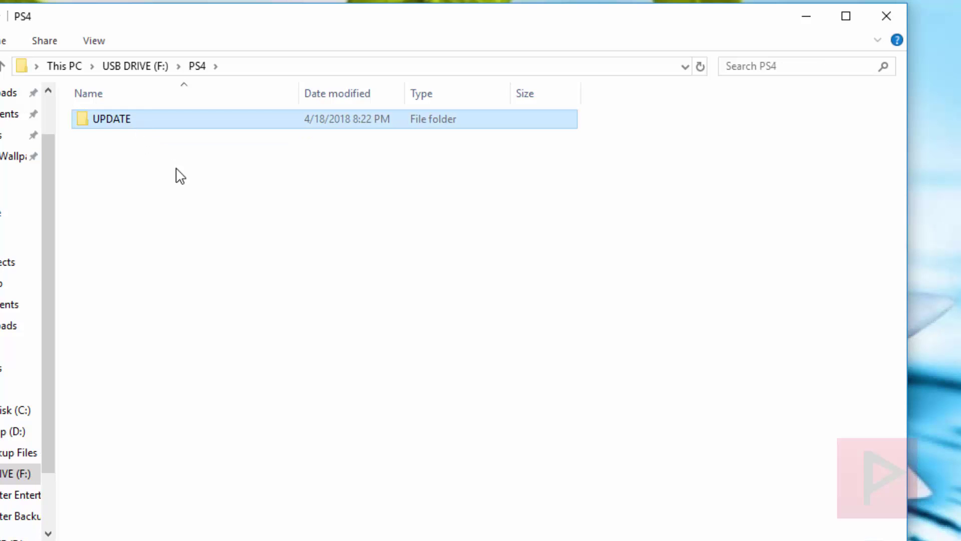
double_click(140, 127)
click(154, 122)
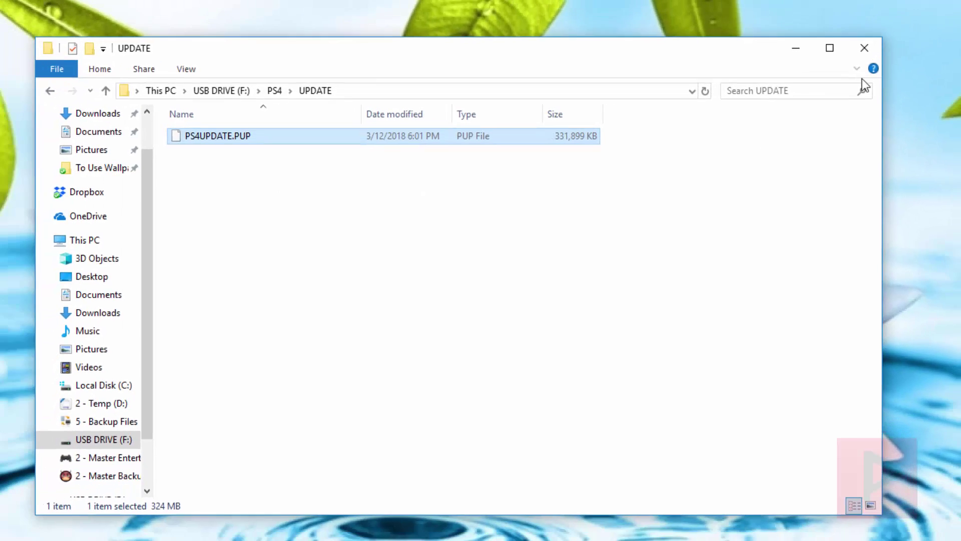
click(806, 16)
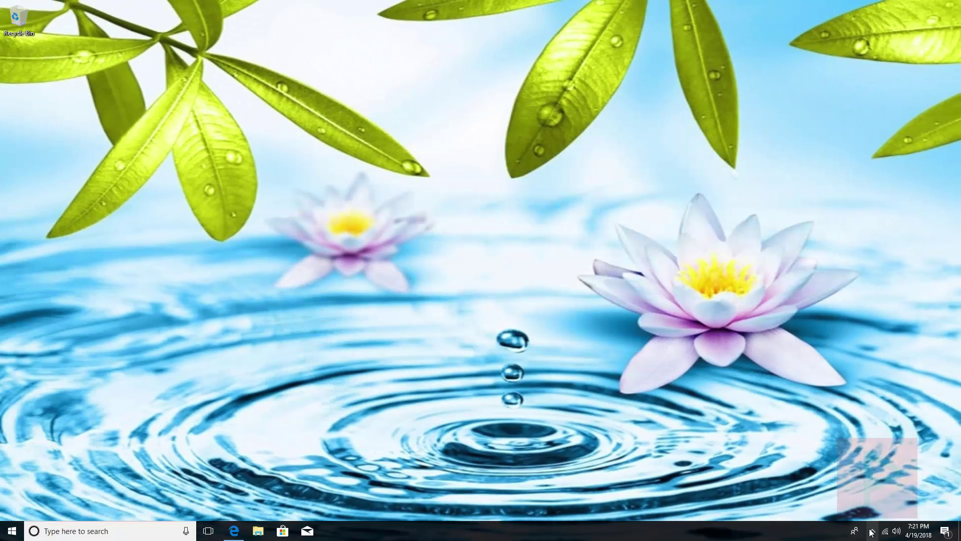
Step: Safely eject the USB drive from the computer and dismiss the notification
click(870, 533)
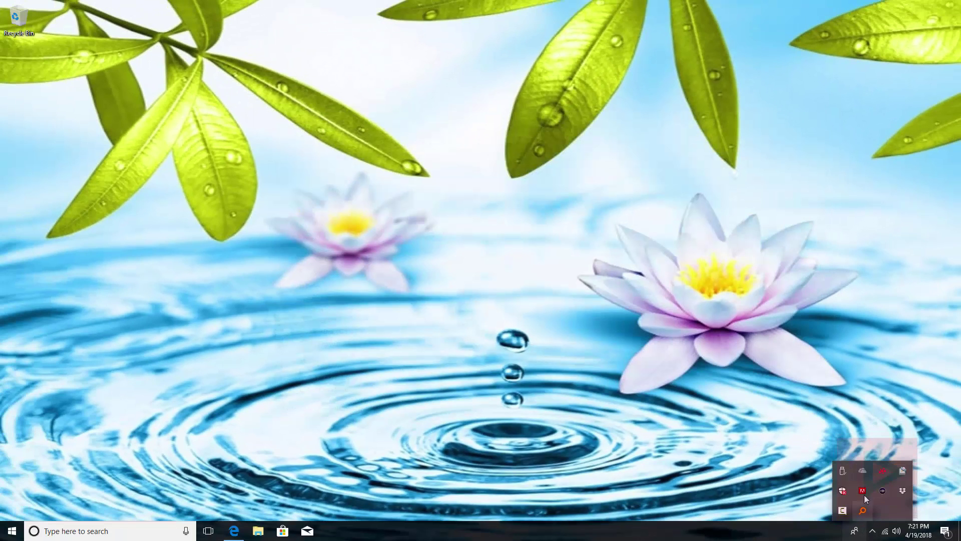
click(857, 475)
click(854, 458)
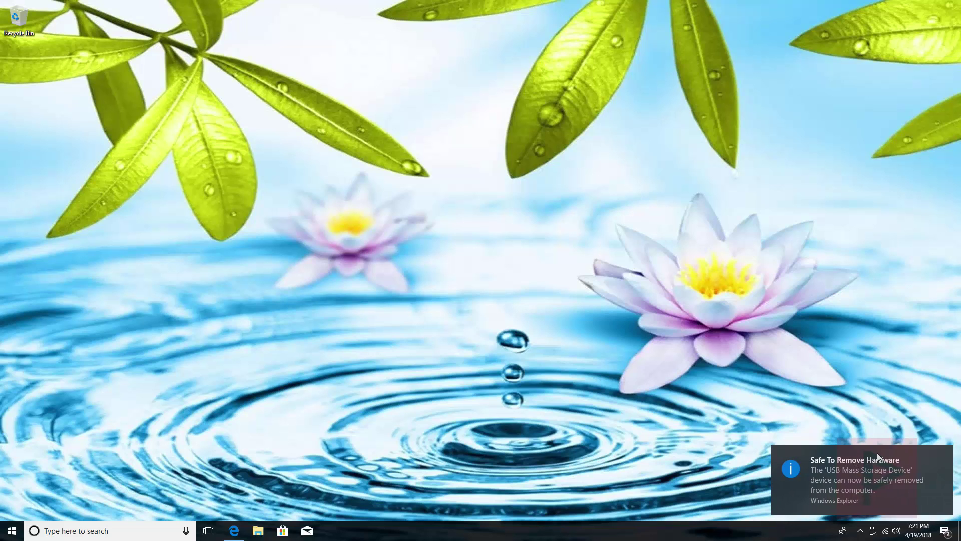
click(878, 454)
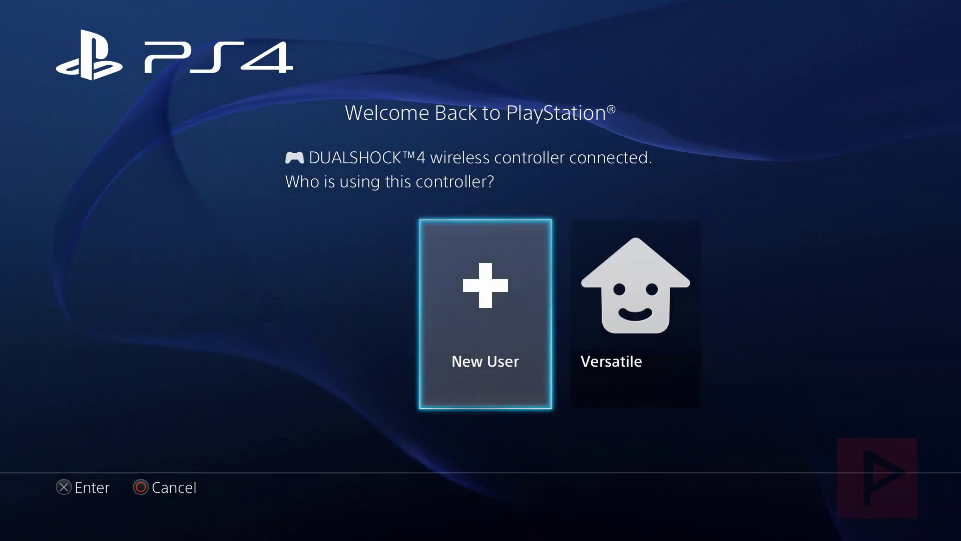
Step: On the PS4, log in with the existing user profile and open Settings
key(Right)
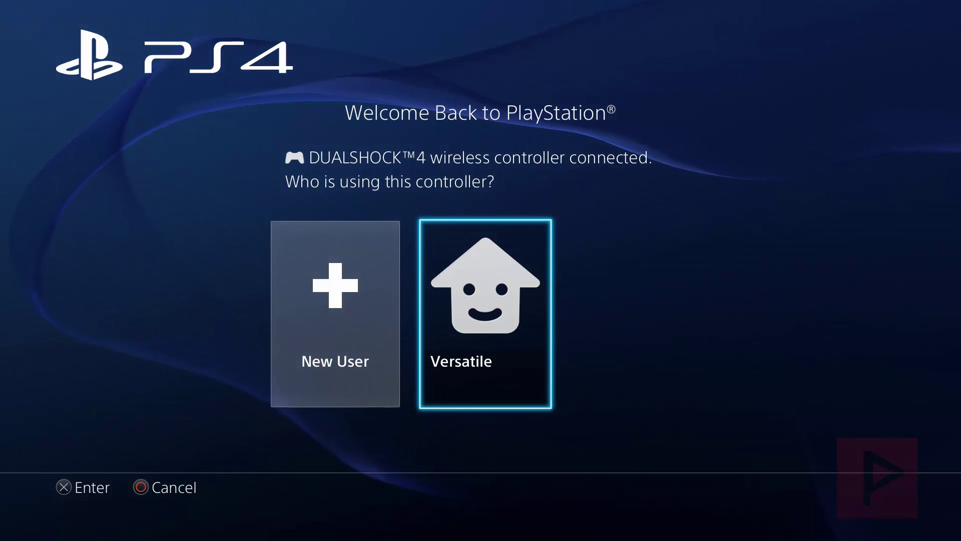
key(Return)
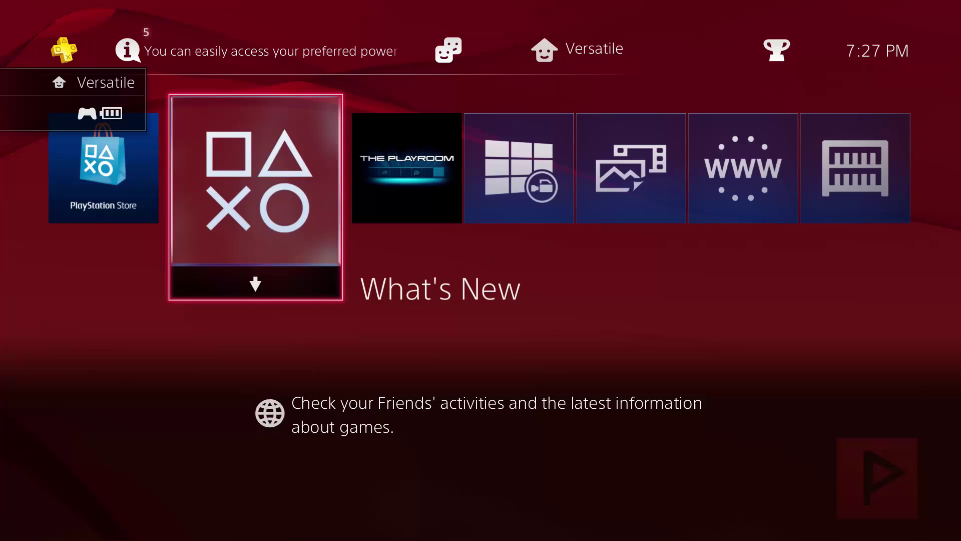
key(Up)
key(Right)
key(Right)
key(Right)
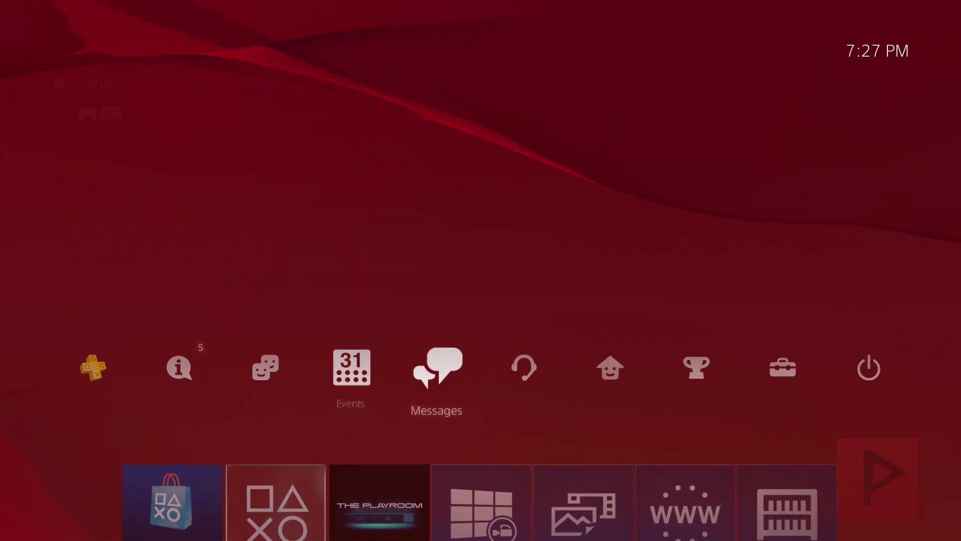
key(Right)
key(Right)
key(Right)
key(Right)
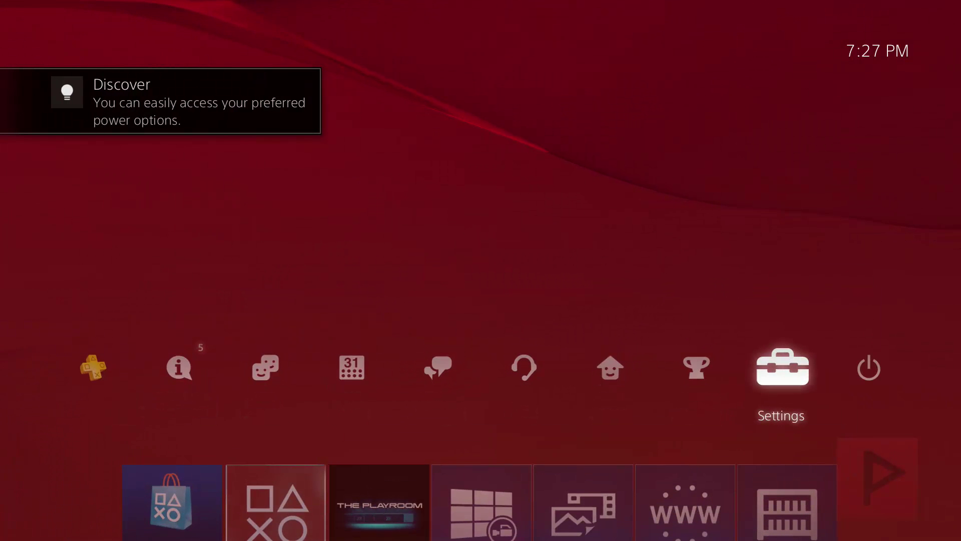
key(Return)
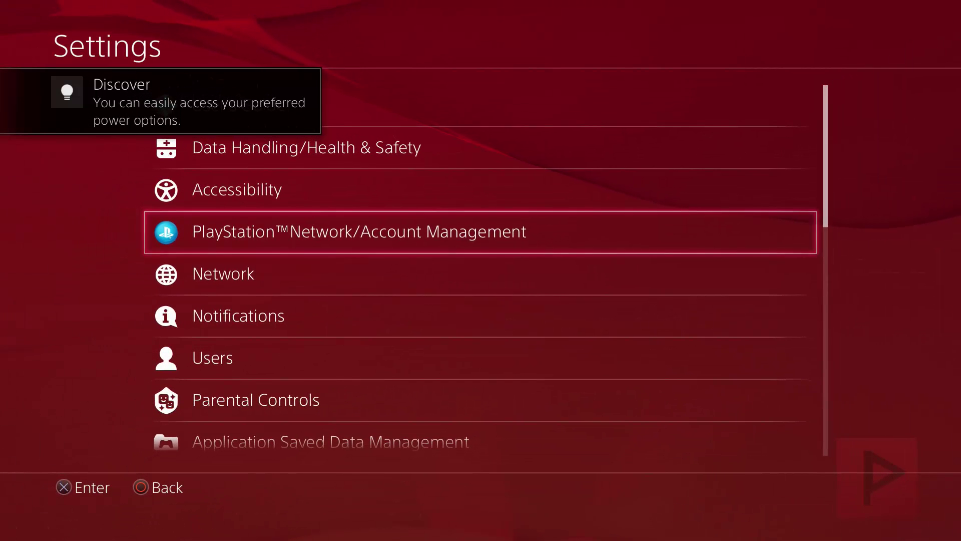
Step: Check the system software version in the System Information of the System settings, and return to System
key(Down)
key(Down)
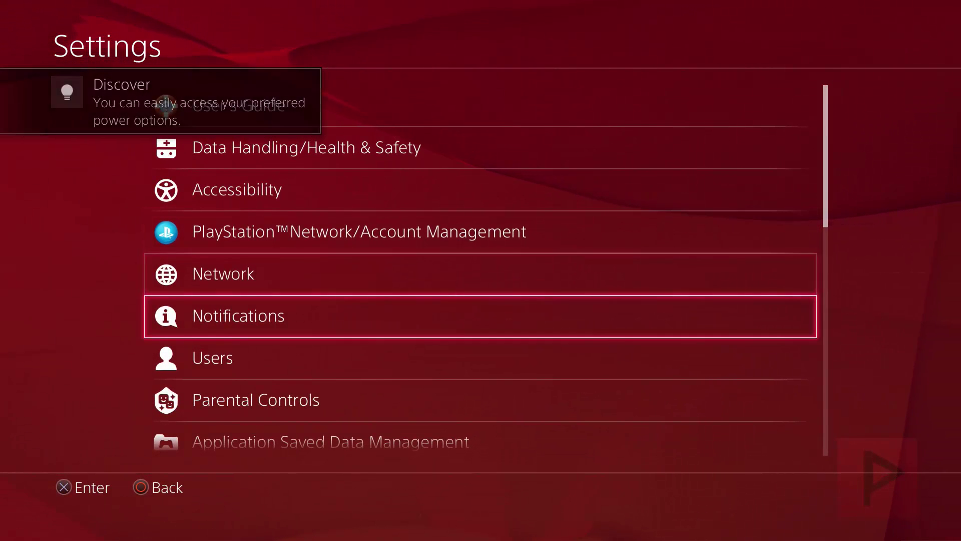
key(Down)
key(Down)
key(Down)
key(Down)
key(Down)
key(Down)
key(Down)
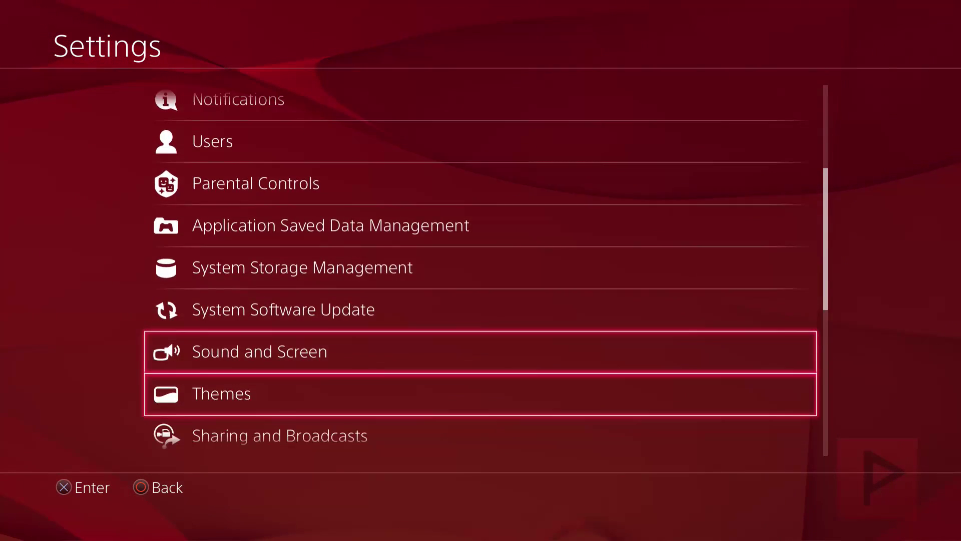
key(Down)
key(Down)
key(Down)
key(Down)
key(Down)
key(Down)
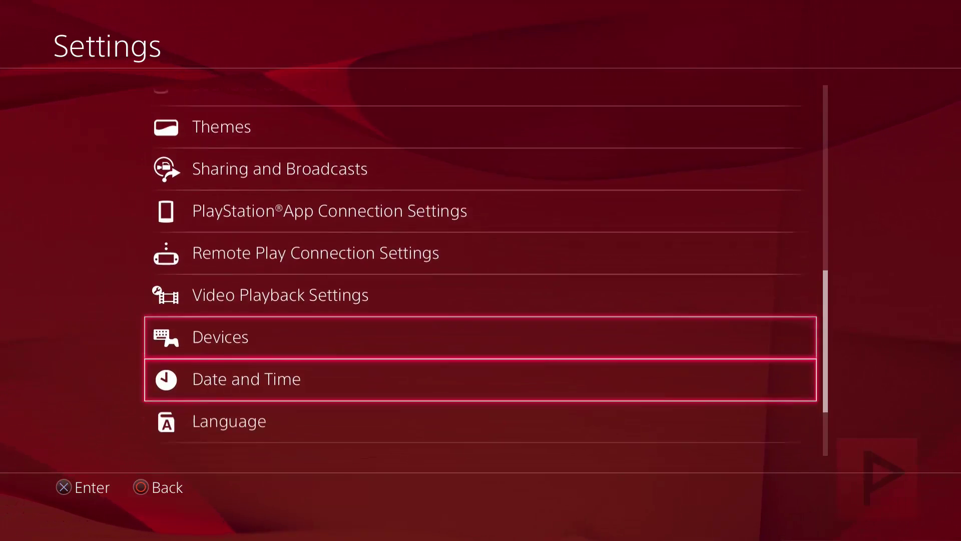
key(Down)
key(Down)
key(Down)
key(Return)
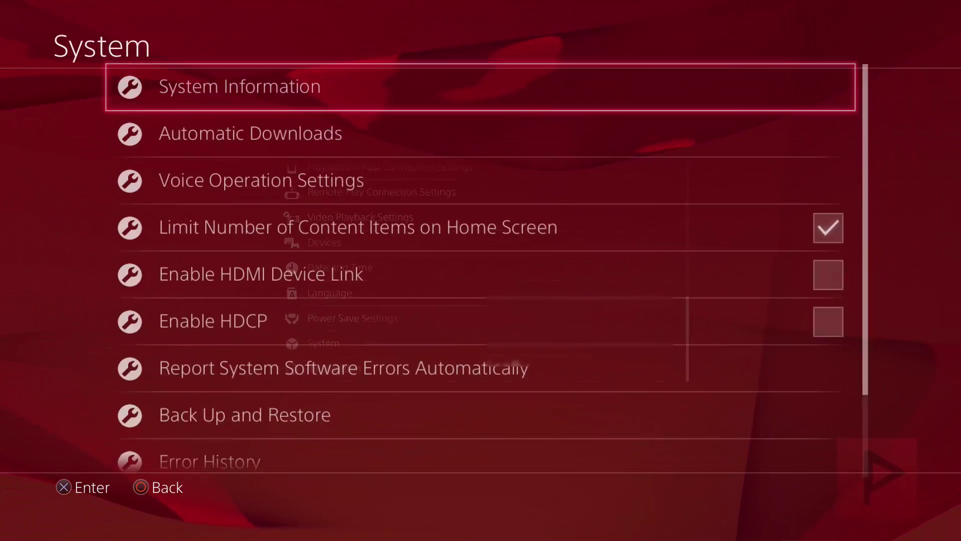
key(Return)
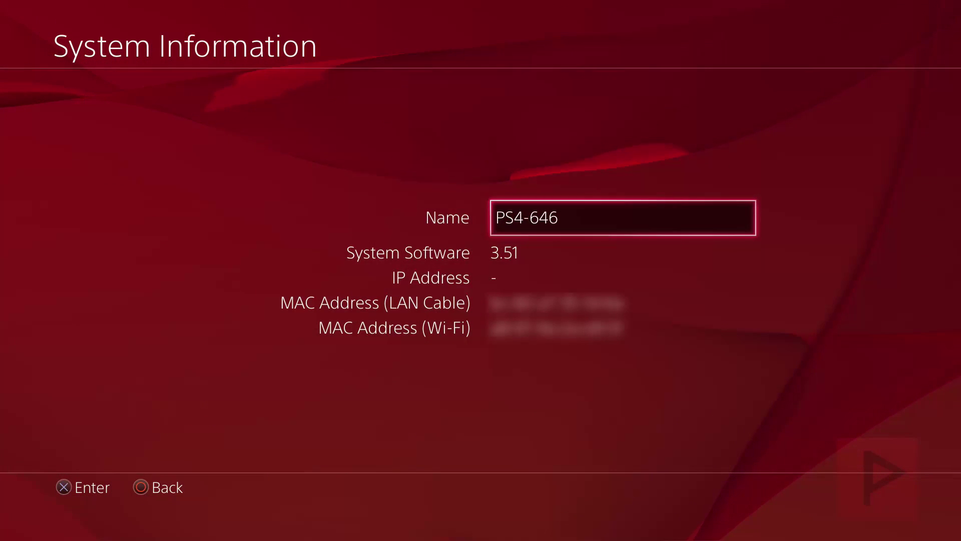
key(Escape)
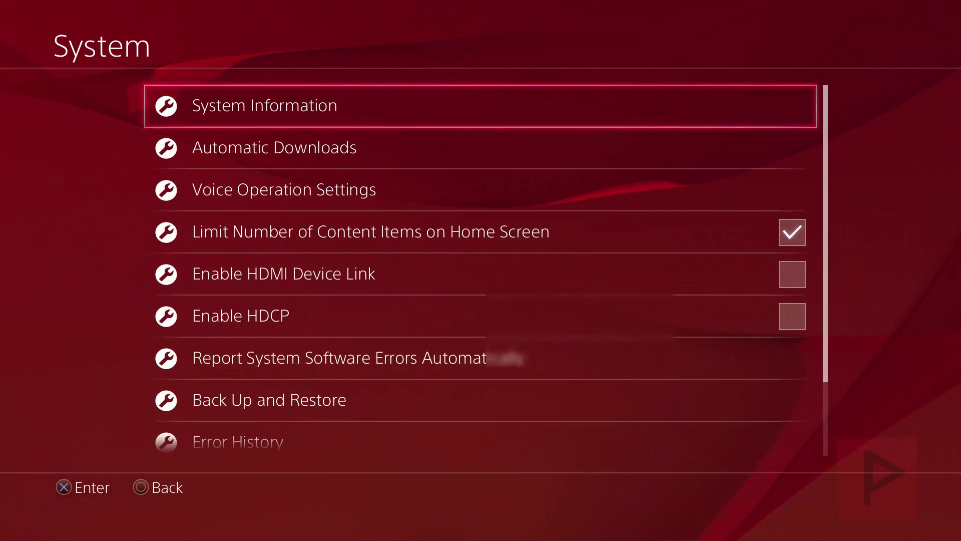
Step: Examine the Automatic Downloads options for system software and application update files, and return to System
key(Down)
key(Down)
key(Up)
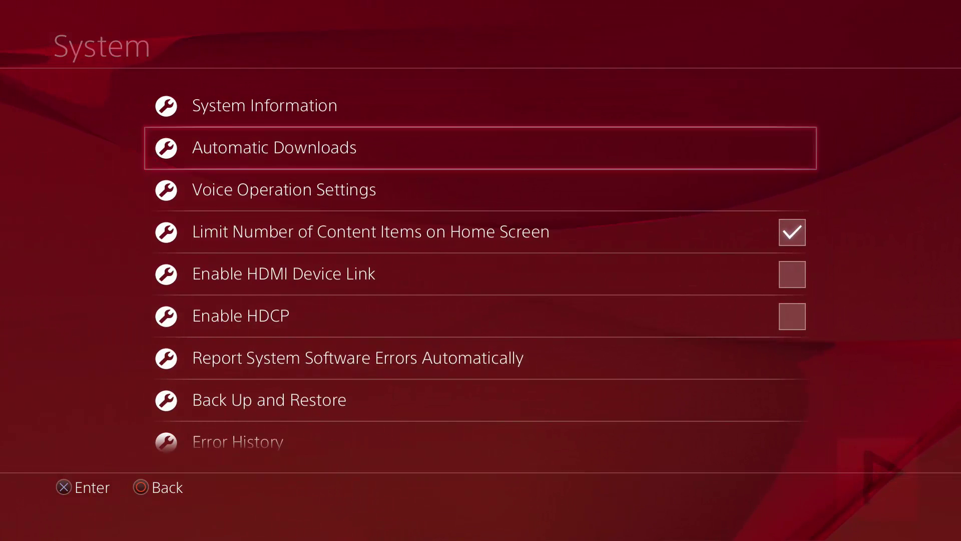
key(Return)
key(Down)
key(Down)
key(Up)
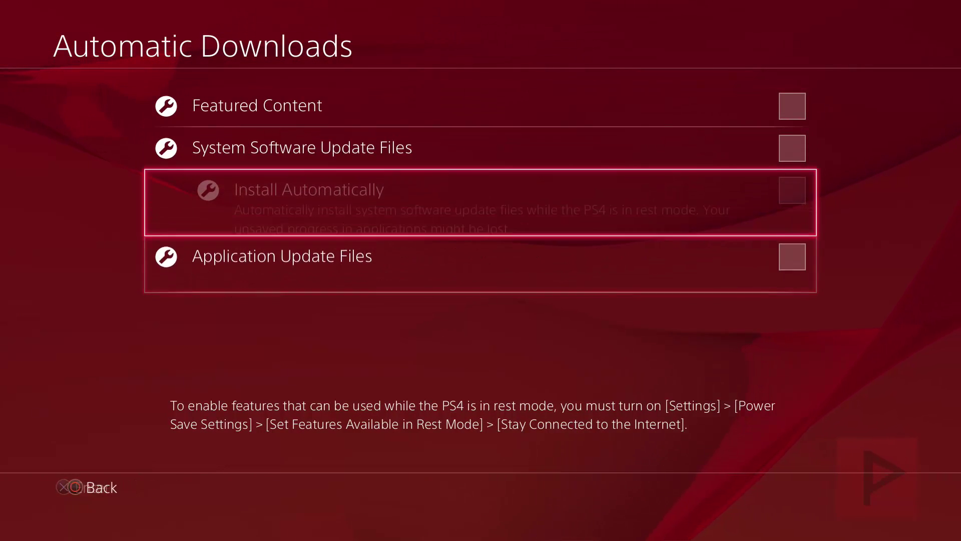
key(Up)
key(Up)
key(Down)
key(Down)
key(Down)
key(Escape)
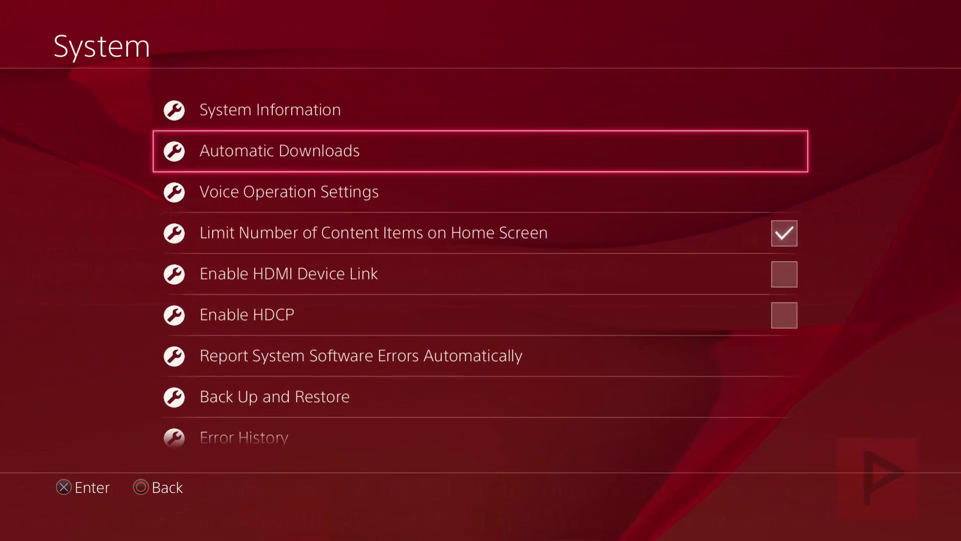
Step: Examine the Connect to the Internet option in the Network settings, and return to Settings
key(Escape)
key(Up)
key(Up)
key(Up)
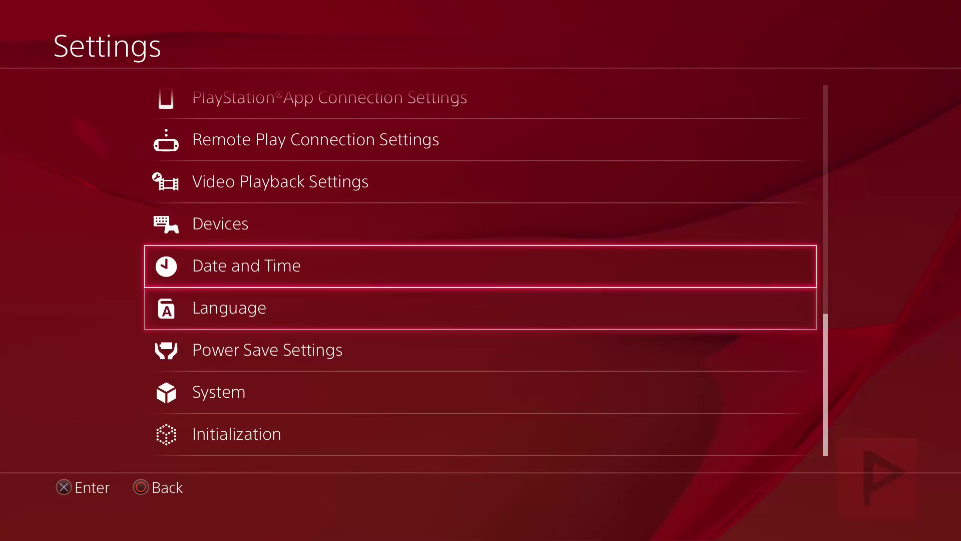
key(Up)
key(Up)
key(Up)
key(Up)
key(Up)
key(Up)
key(Up)
key(Up)
key(Up)
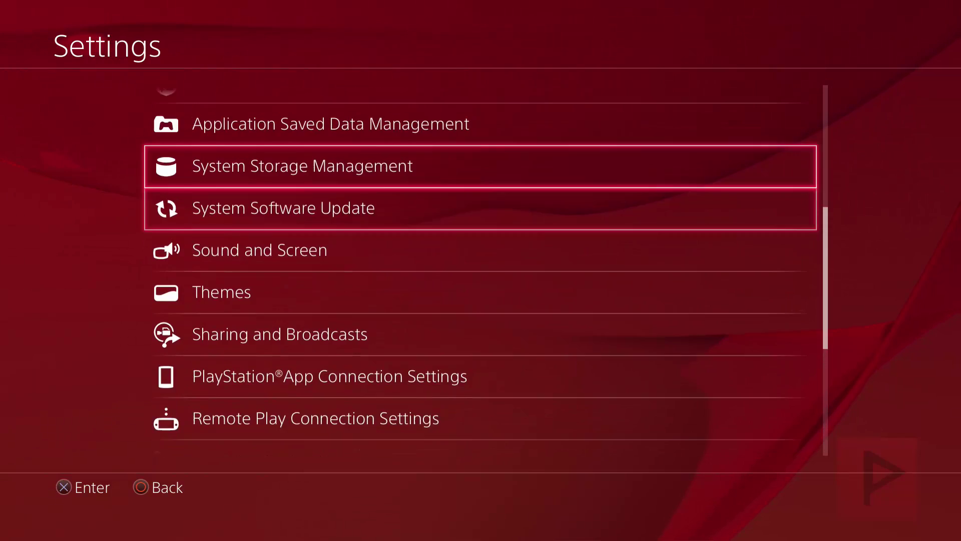
key(Up)
key(Up)
key(Up)
key(Up)
key(Up)
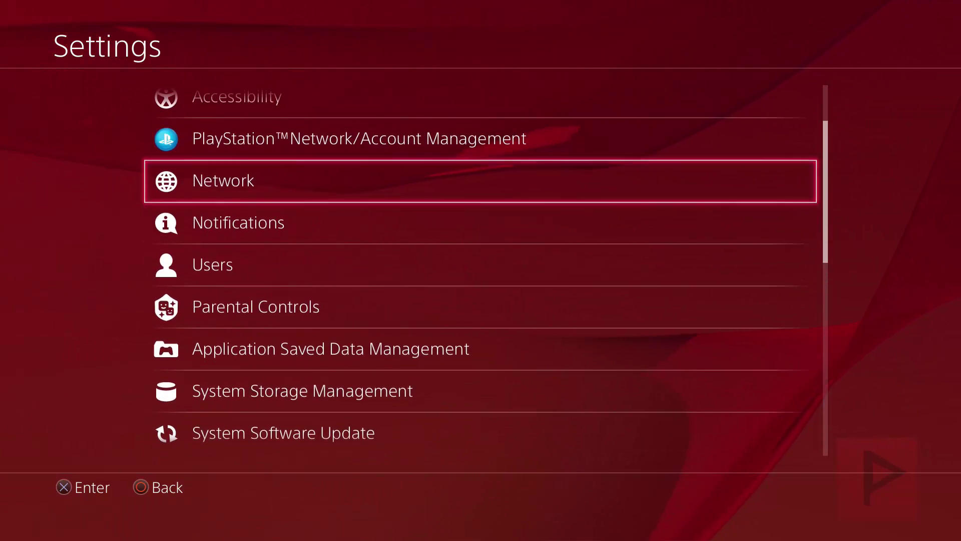
key(Return)
key(Down)
key(Down)
key(Down)
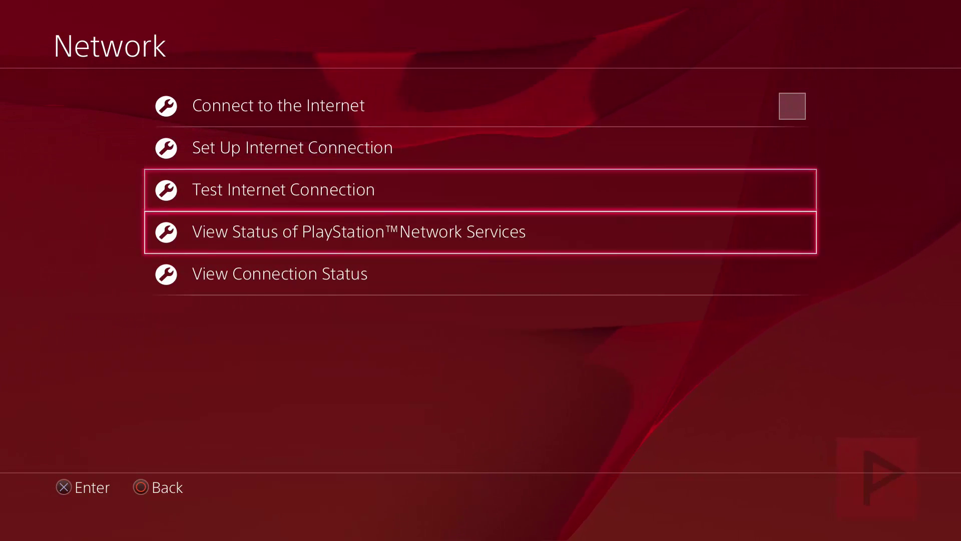
key(Up)
key(Up)
key(Up)
key(Escape)
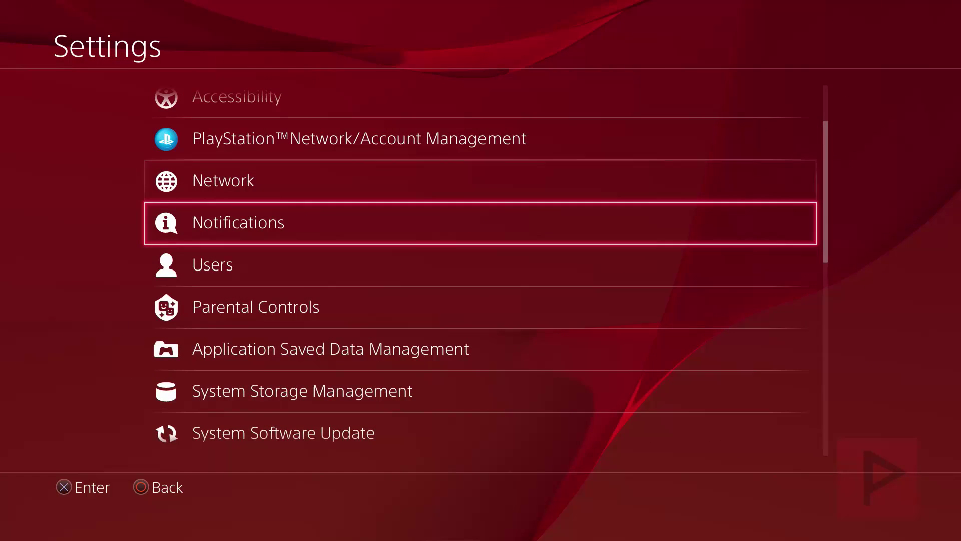
Step: Run the System Software Update to version 4.55 and let the PS4 restart to install it
key(Down)
key(Down)
key(Down)
key(Down)
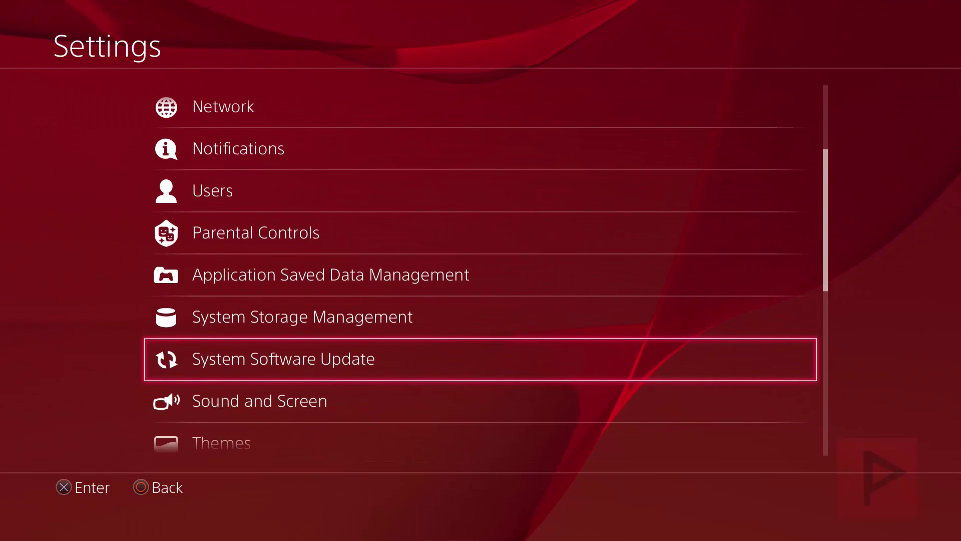
key(Return)
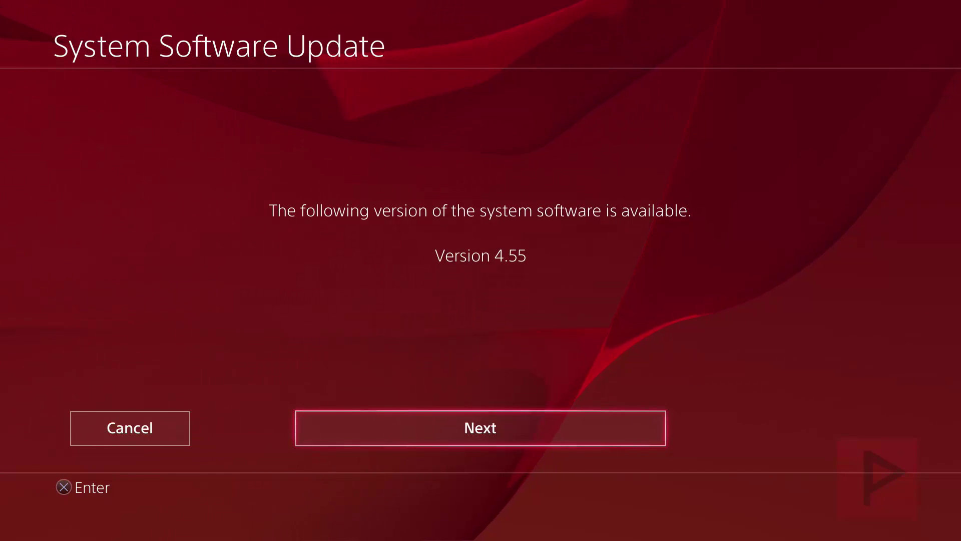
key(Return)
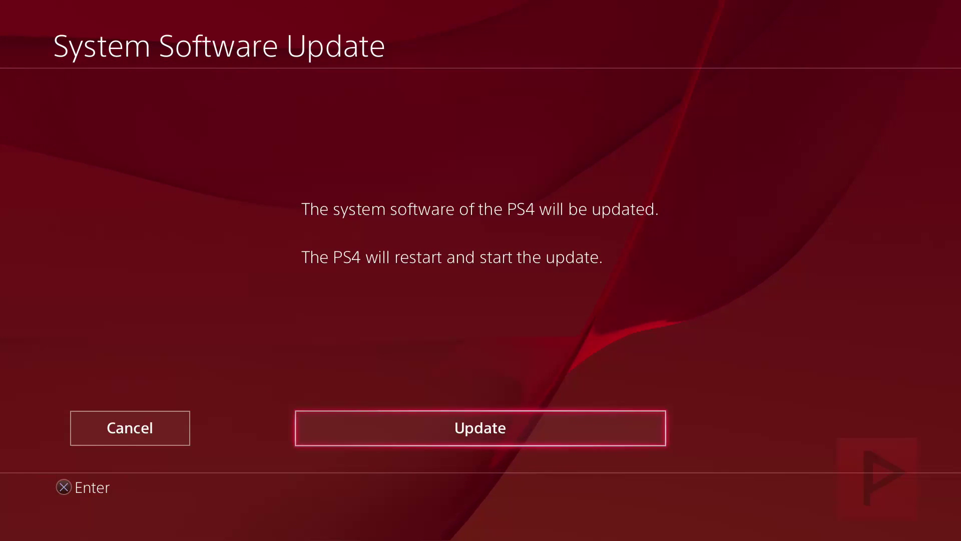
key(Return)
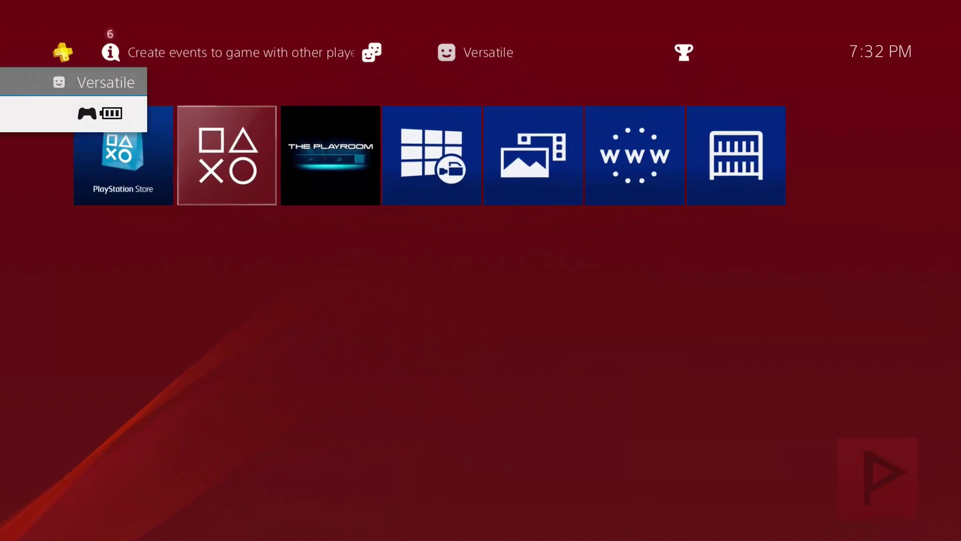
Step: Open Settings from the function area of the home screen
key(Up)
key(Right)
key(Right)
key(Right)
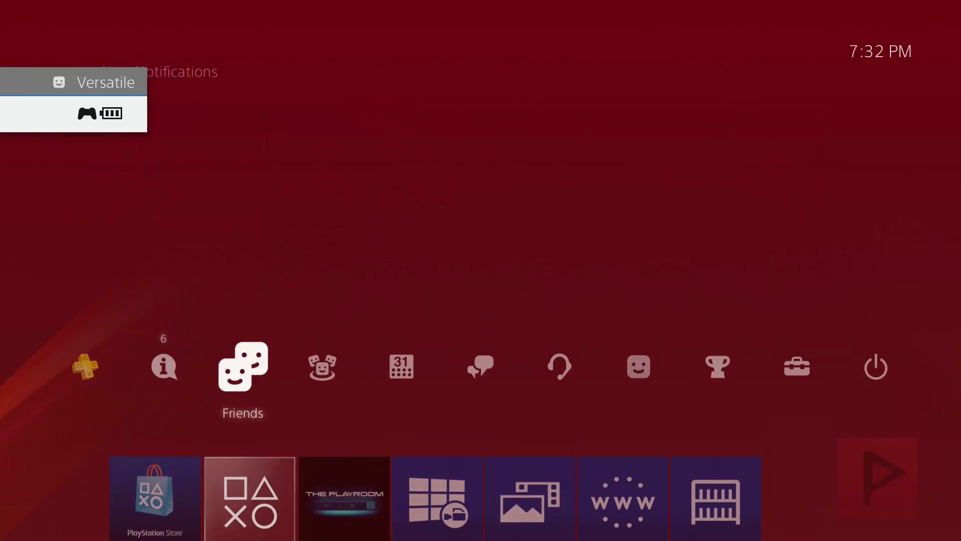
key(Right)
key(Right)
key(Right)
key(Right)
key(Right)
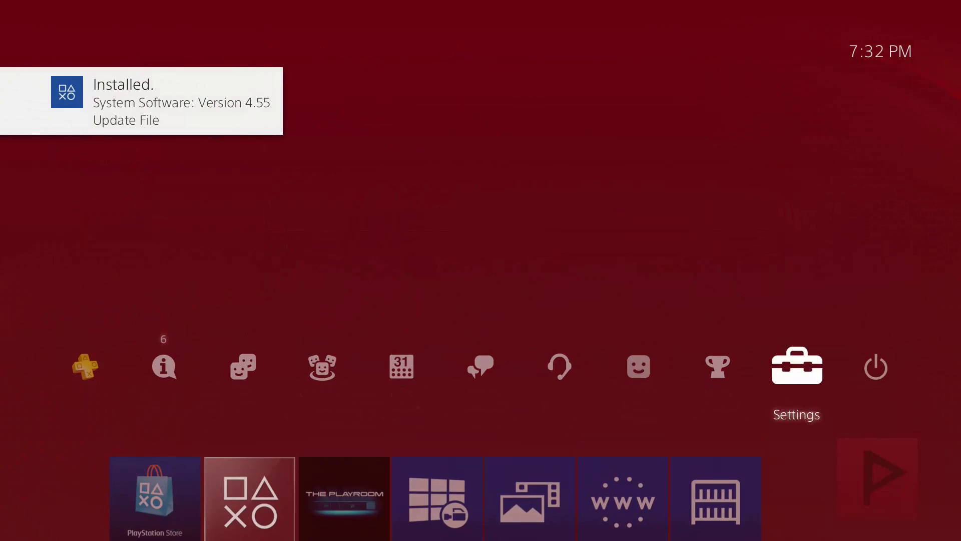
key(Return)
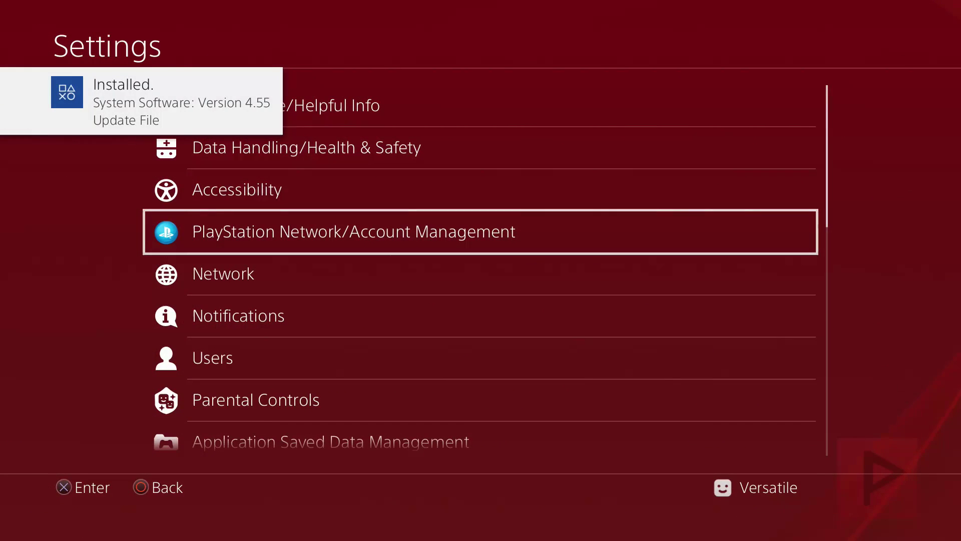
Step: Check the installed system software version in the System Information of the System settings, and return to Settings
key(Down)
key(Down)
key(Down)
key(Down)
key(Down)
key(Down)
key(Down)
key(Down)
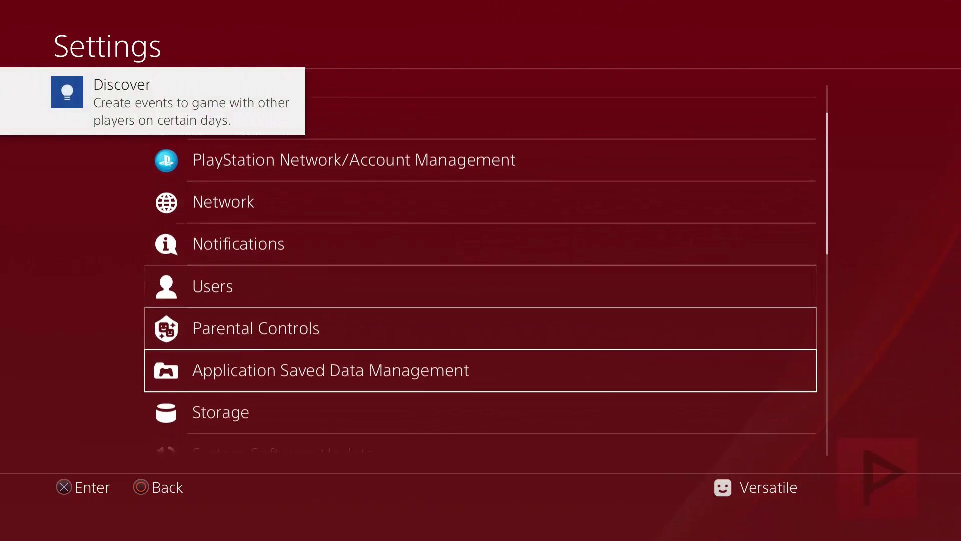
key(Down)
key(Down)
key(Down)
key(Down)
key(Down)
key(Down)
key(Down)
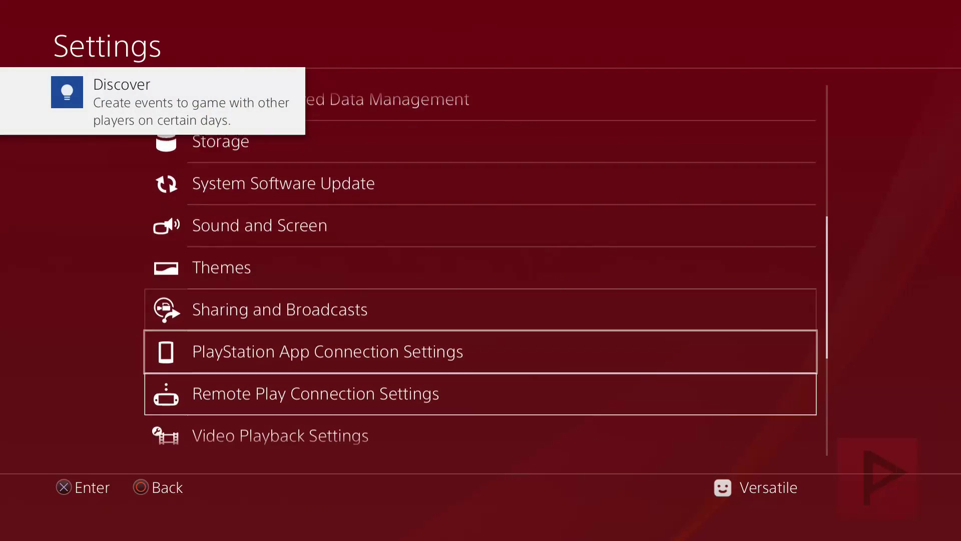
key(Down)
key(Down)
key(Down)
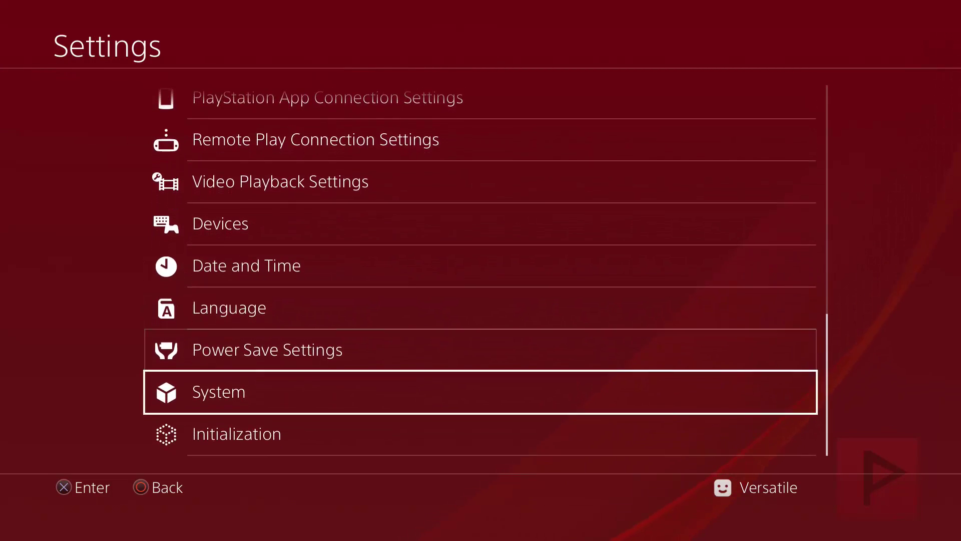
key(Return)
key(Return)
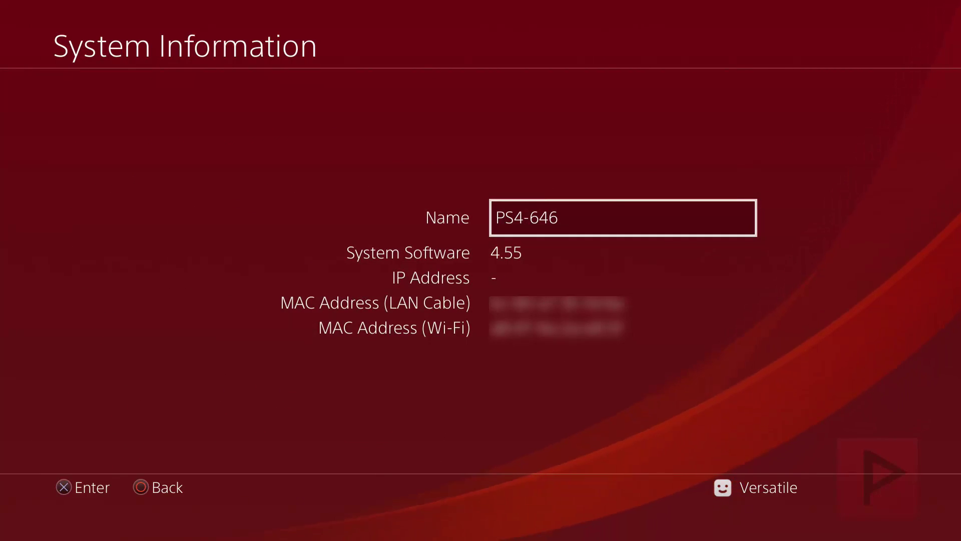
key(Escape)
key(Escape)
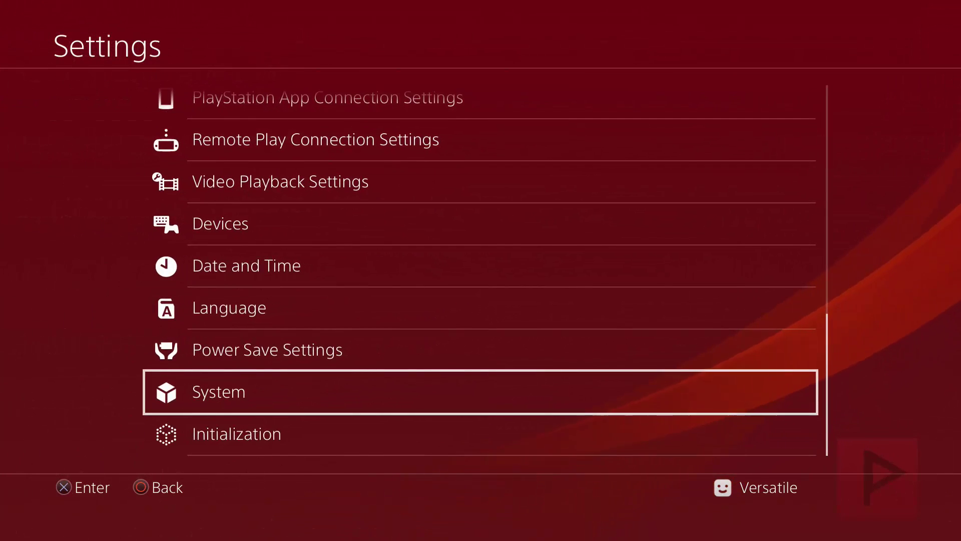
Step: Recheck the Automatic Downloads options in the System settings and return to Settings
key(Return)
key(Down)
key(Return)
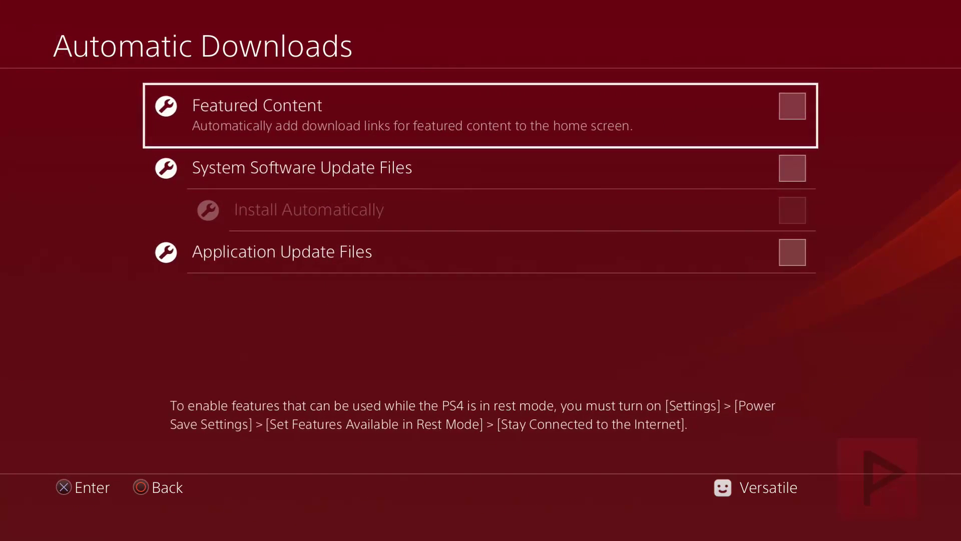
key(Escape)
key(Up)
key(Escape)
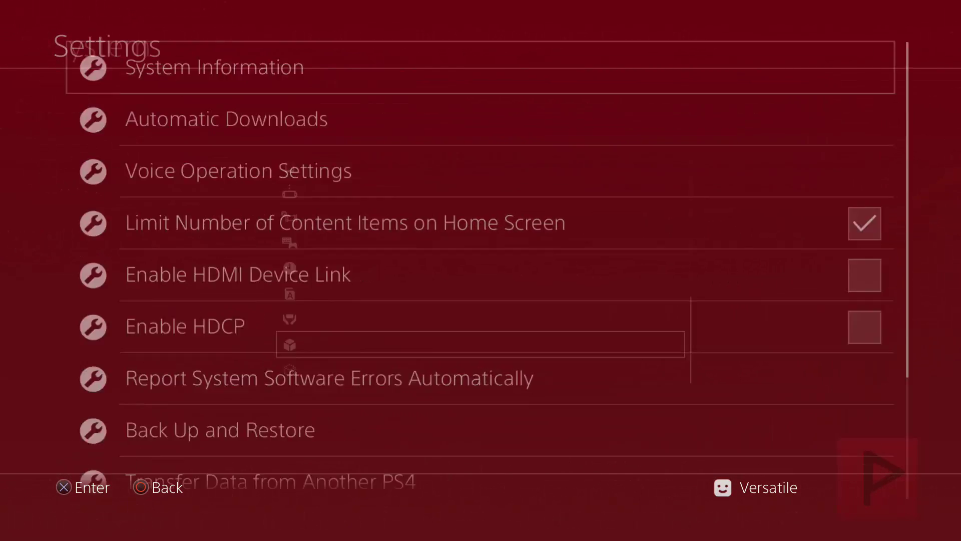
Step: Open the Network settings and check the Connect to the Internet option
key(Up)
key(Up)
key(Up)
key(Up)
key(Up)
key(Up)
key(Up)
key(Up)
key(Up)
key(Up)
key(Up)
key(Up)
key(Up)
key(Up)
key(Up)
key(Up)
key(Up)
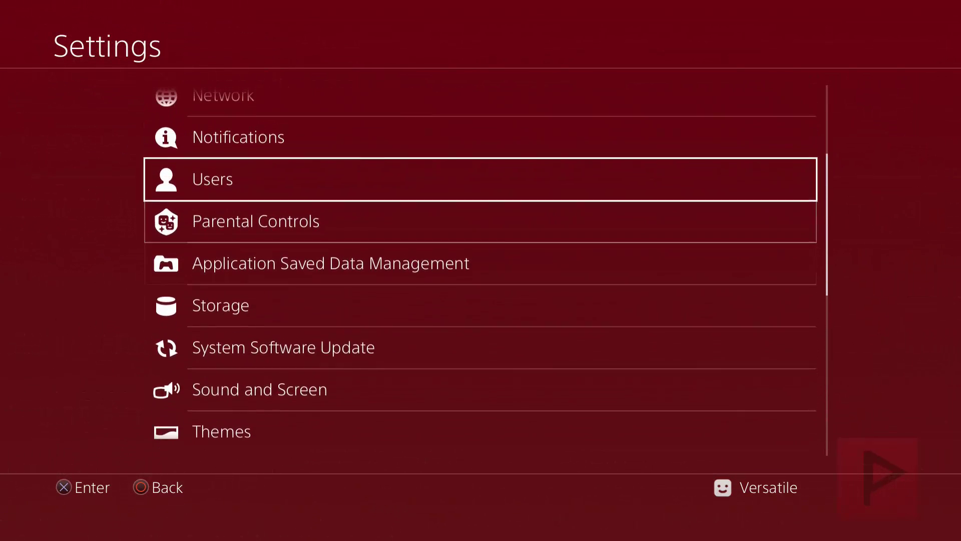
key(Return)
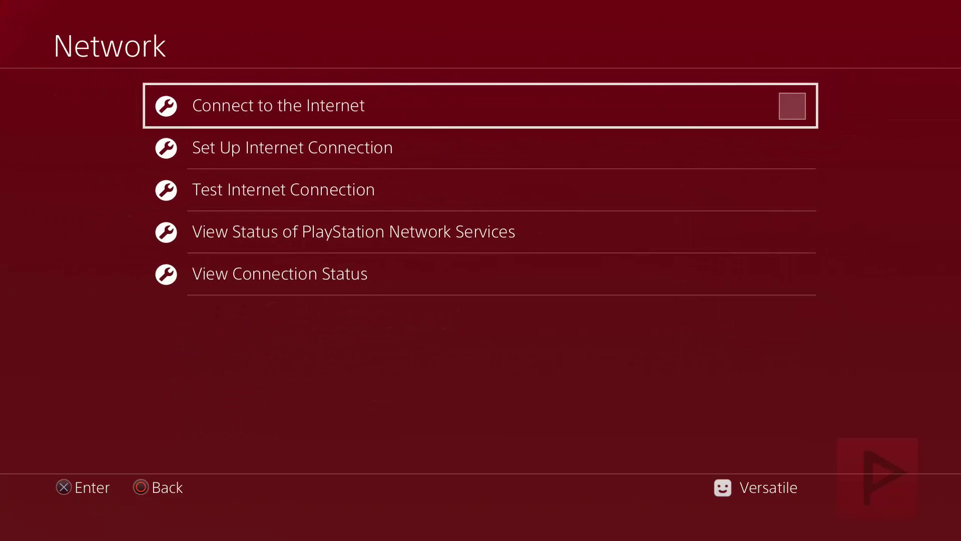
Step: Leave Settings and return to the content row of the home screen
key(Escape)
key(Escape)
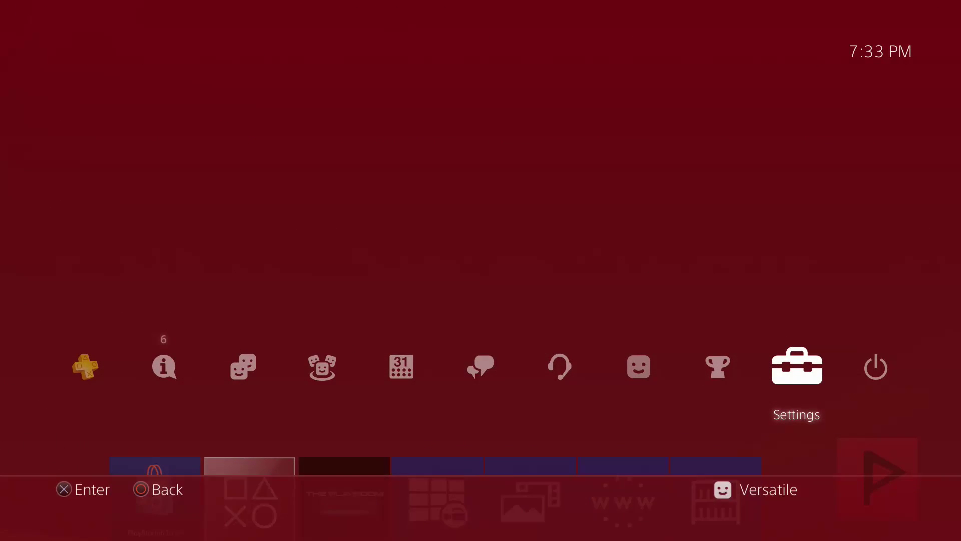
key(Down)
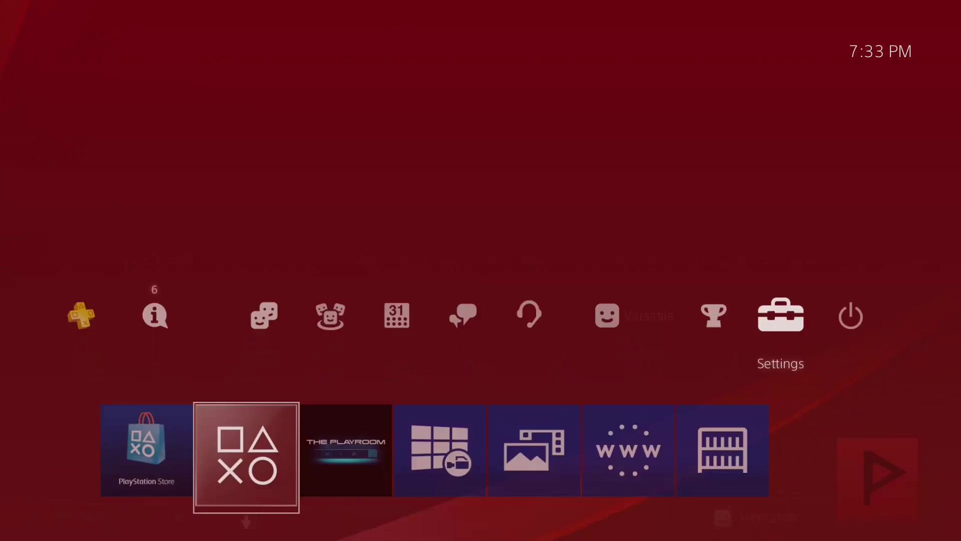